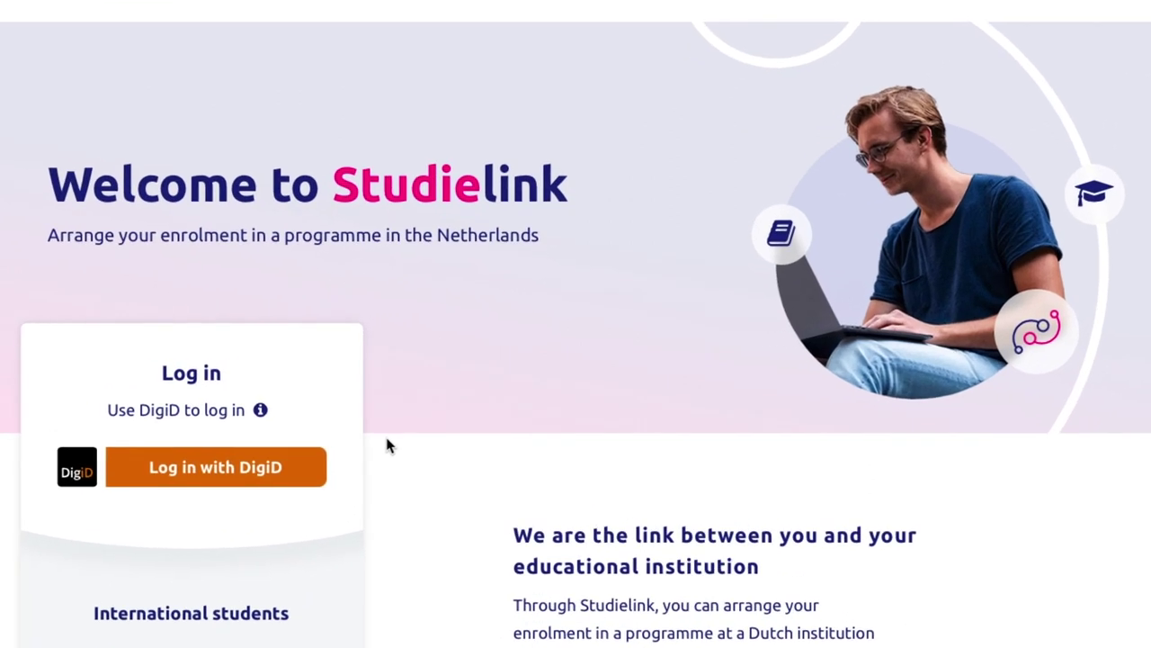
- Start a new Studielink account with Austrian nationality
{"action": "scroll", "coordinate": [387, 444], "scroll_direction": "down", "scroll_amount": 3}
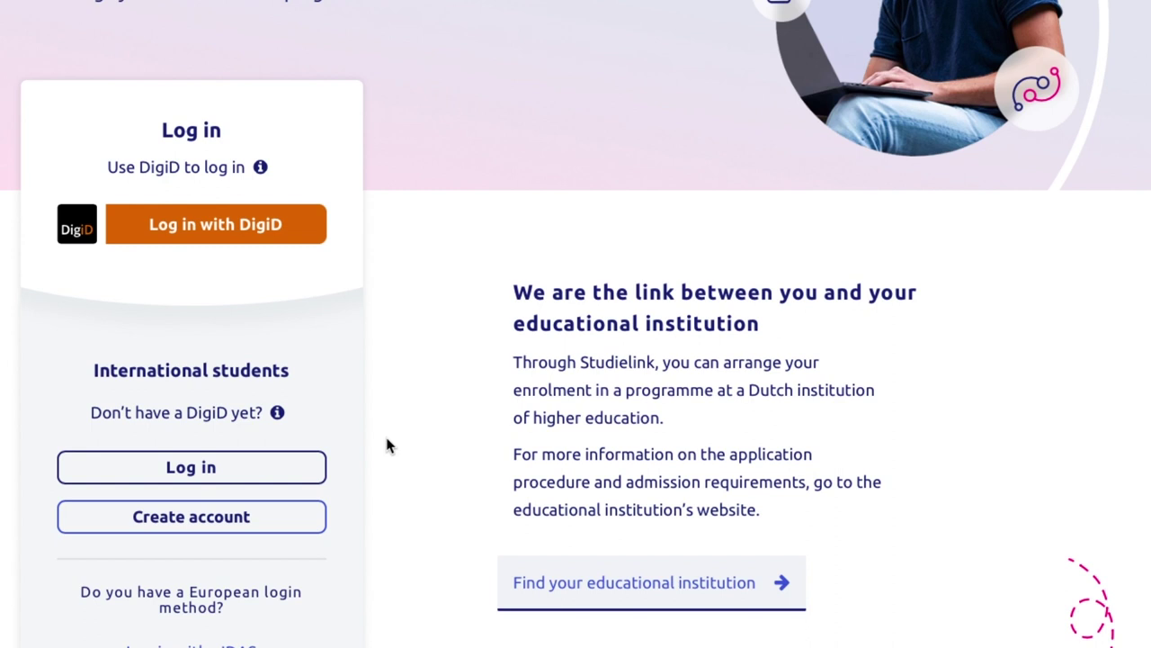
{"action": "left_click", "coordinate": [306, 474]}
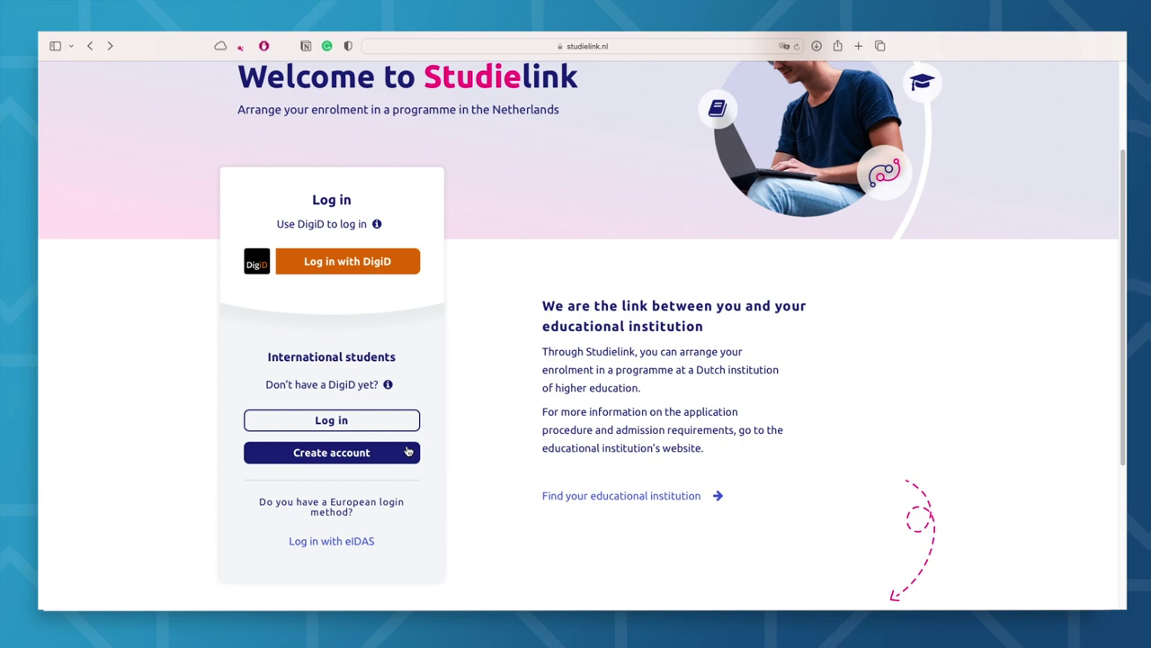
{"action": "left_click", "coordinate": [407, 452]}
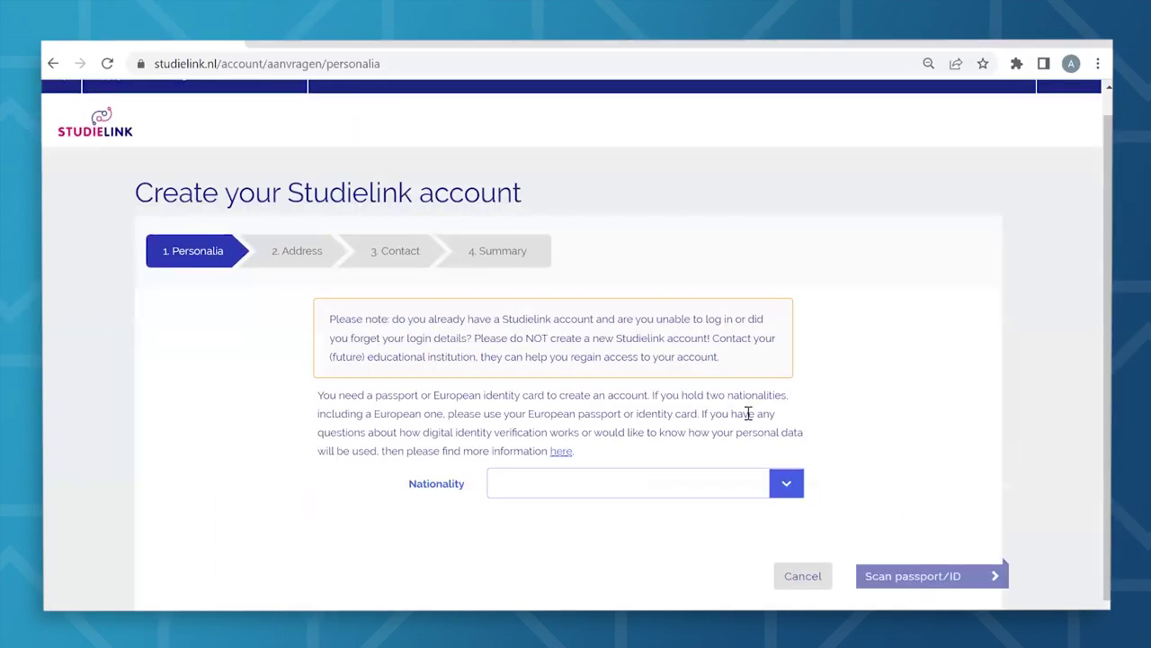
{"action": "left_click", "coordinate": [780, 477]}
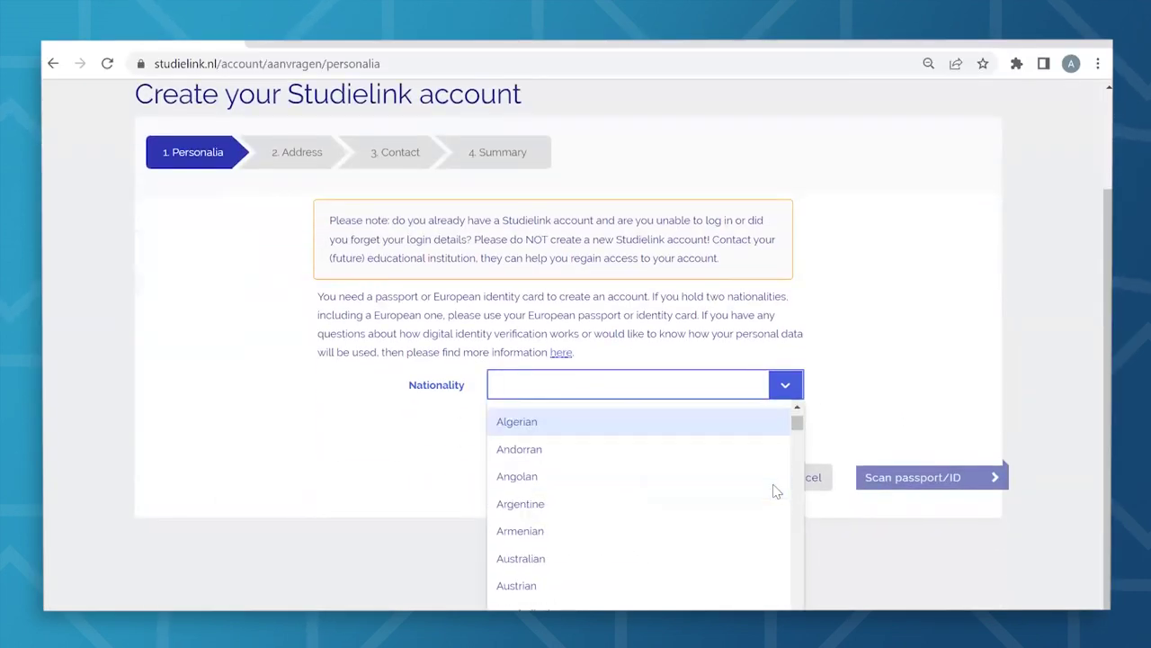
{"action": "scroll", "coordinate": [776, 491], "scroll_direction": "down", "scroll_amount": 3}
{"action": "left_click", "coordinate": [777, 489]}
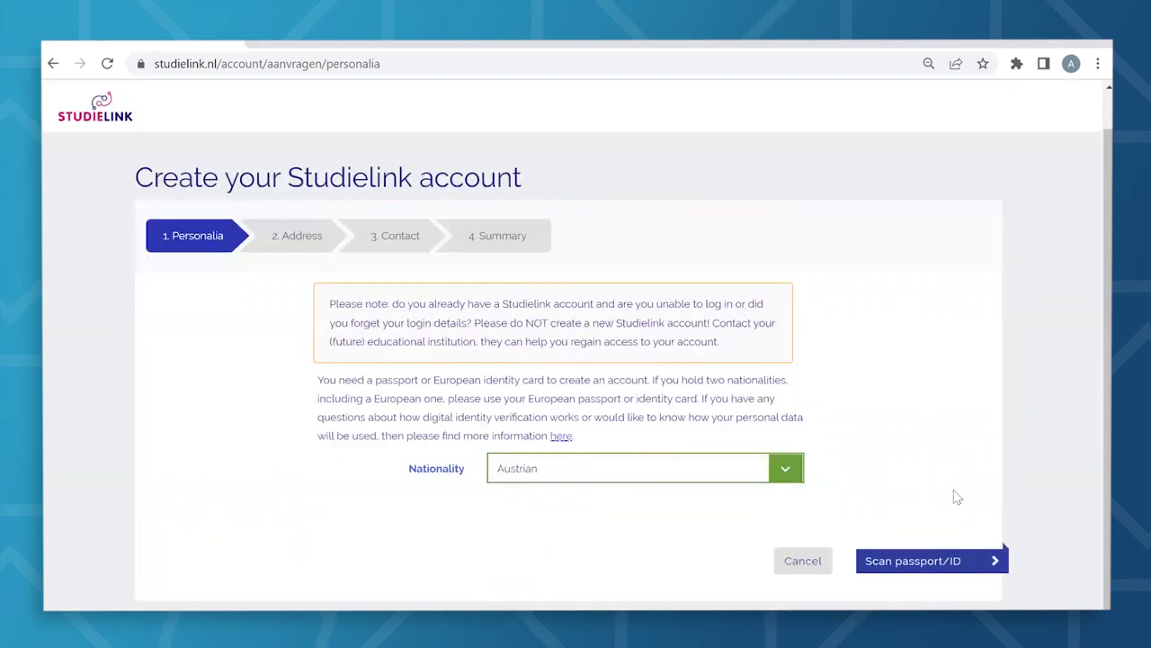
- Begin identity verification and choose a passport as the document
{"action": "left_click", "coordinate": [968, 563]}
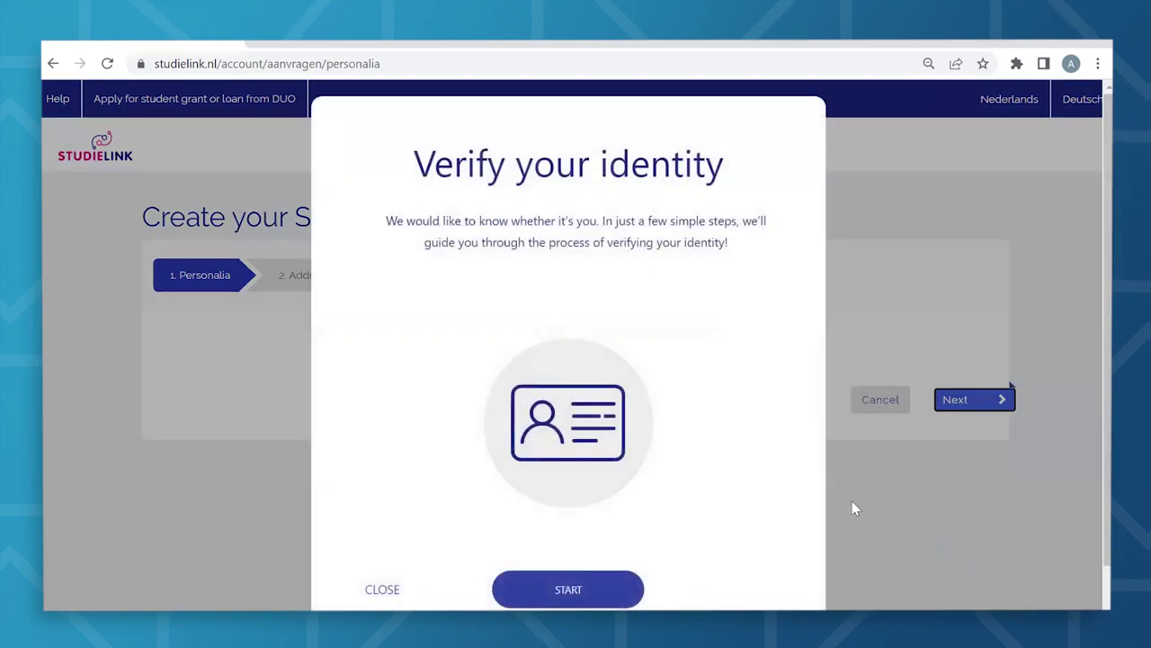
{"action": "scroll", "coordinate": [761, 463], "scroll_direction": "down", "scroll_amount": 1}
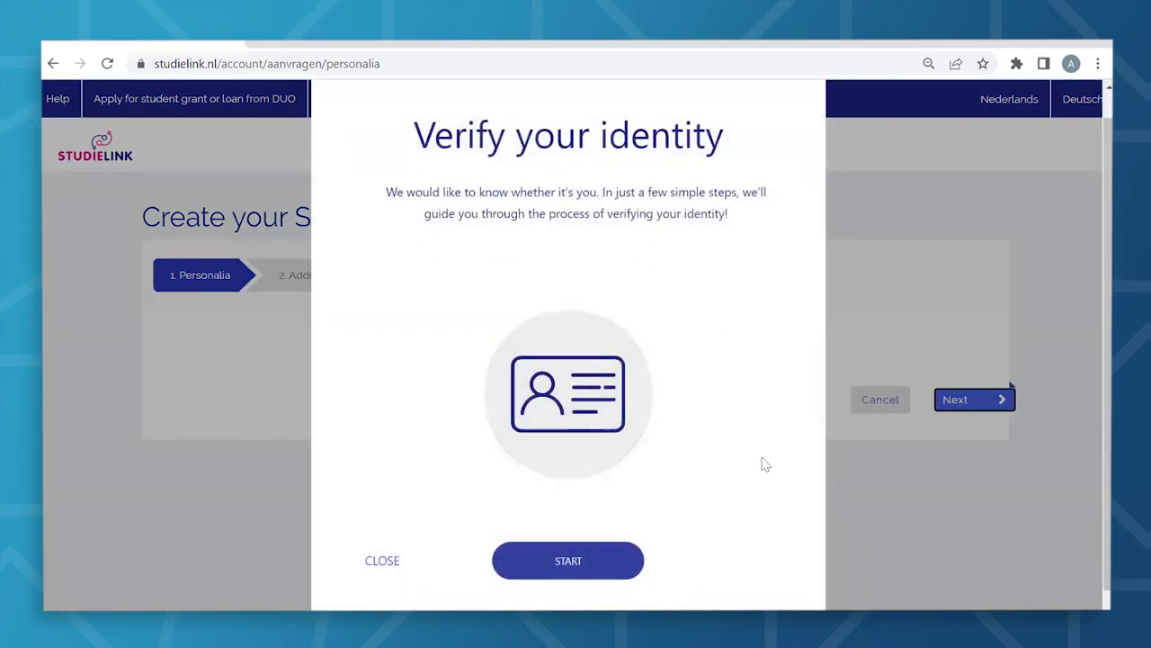
{"action": "left_click", "coordinate": [598, 543]}
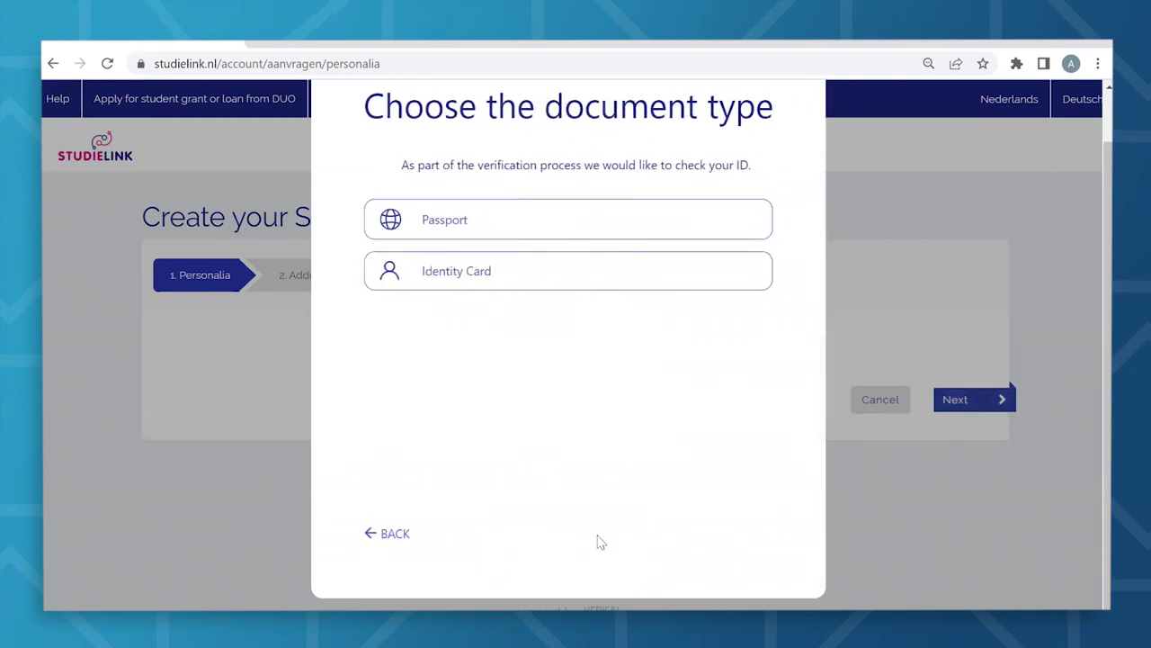
{"action": "left_click", "coordinate": [476, 223]}
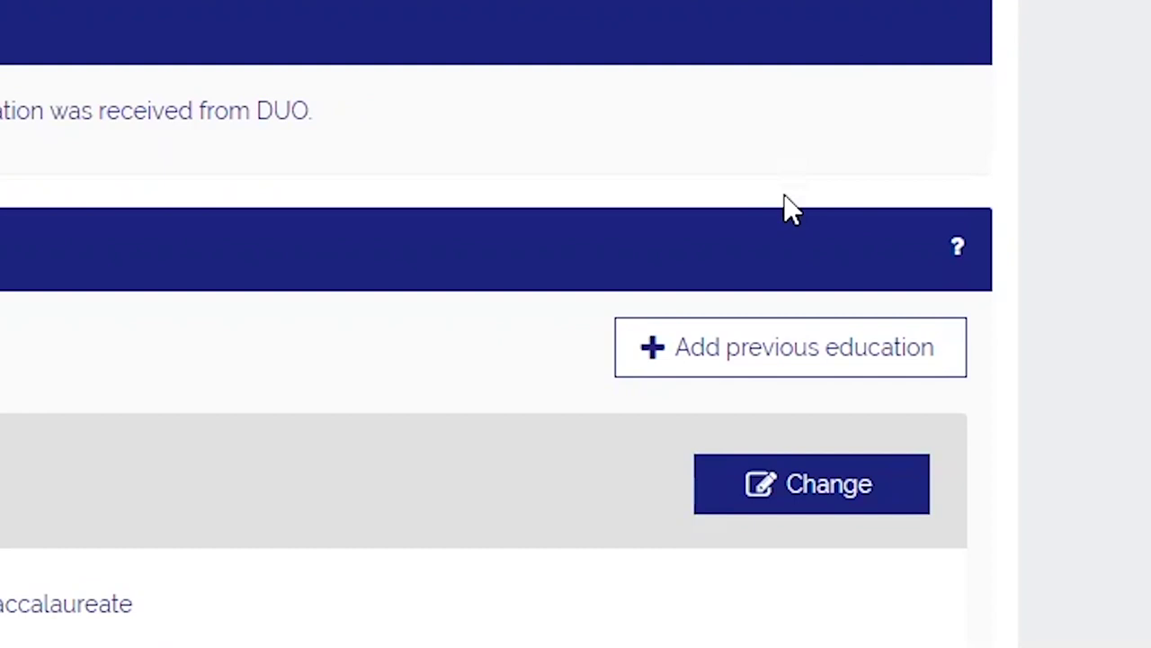
- Add the previous education entry and close the extra Studielink tab
{"action": "left_click", "coordinate": [767, 346]}
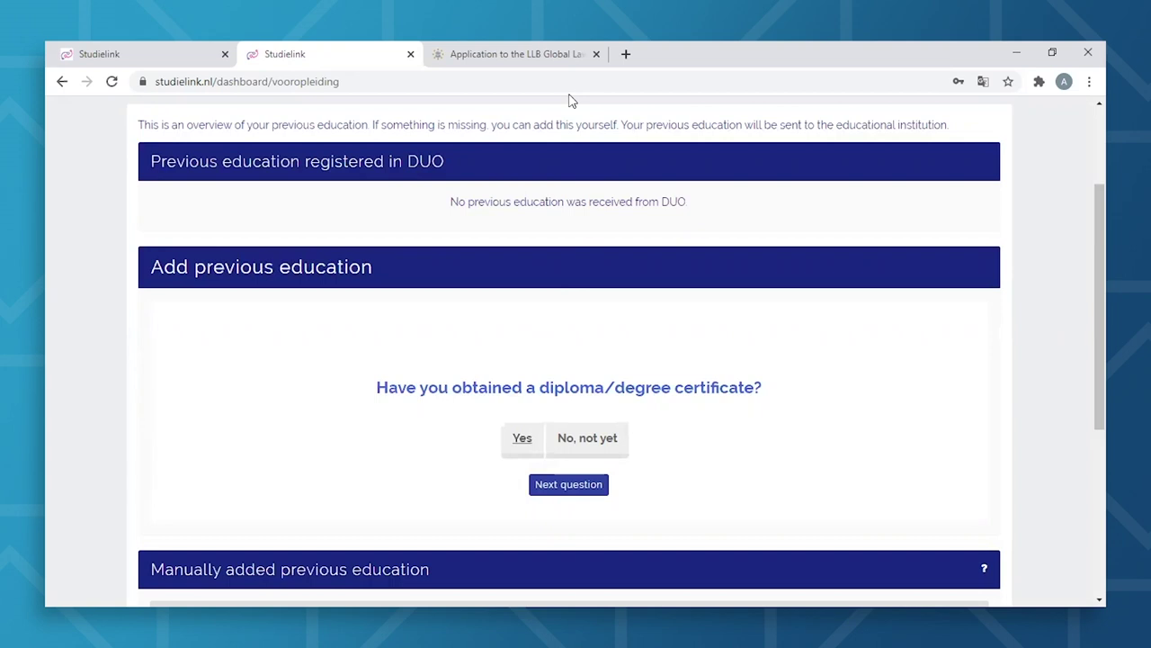
{"action": "key", "text": "ctrl+w"}
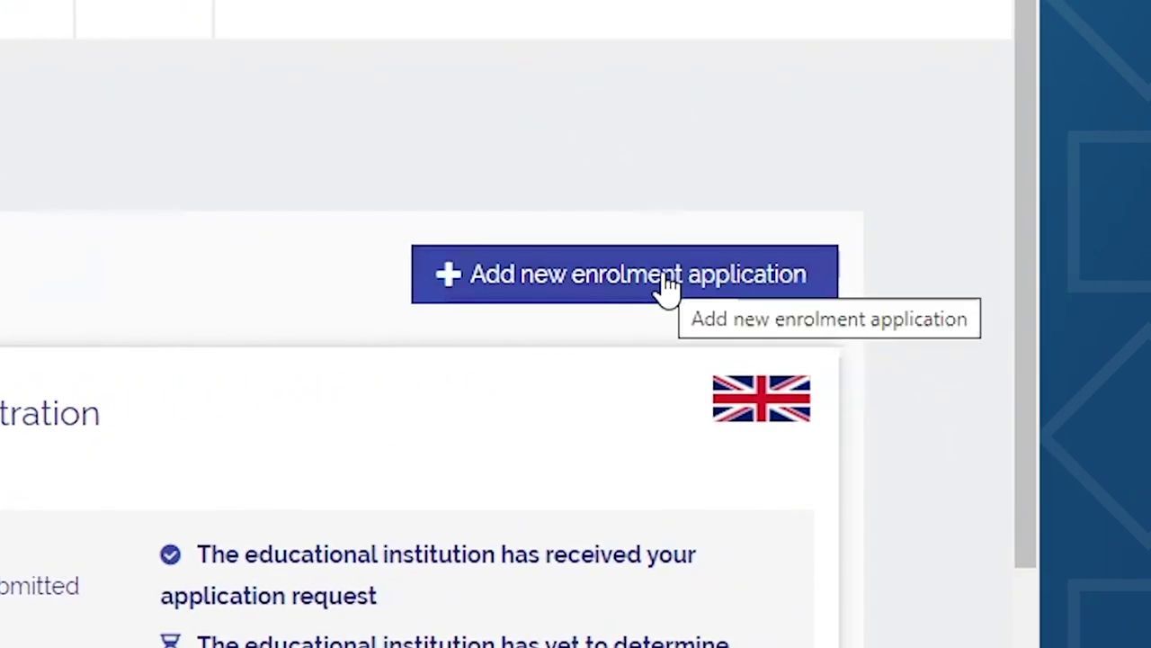
- Start a new enrolment application filtered to Tilburg University WO Bachelor programmes (99 results)
{"action": "left_click", "coordinate": [666, 288]}
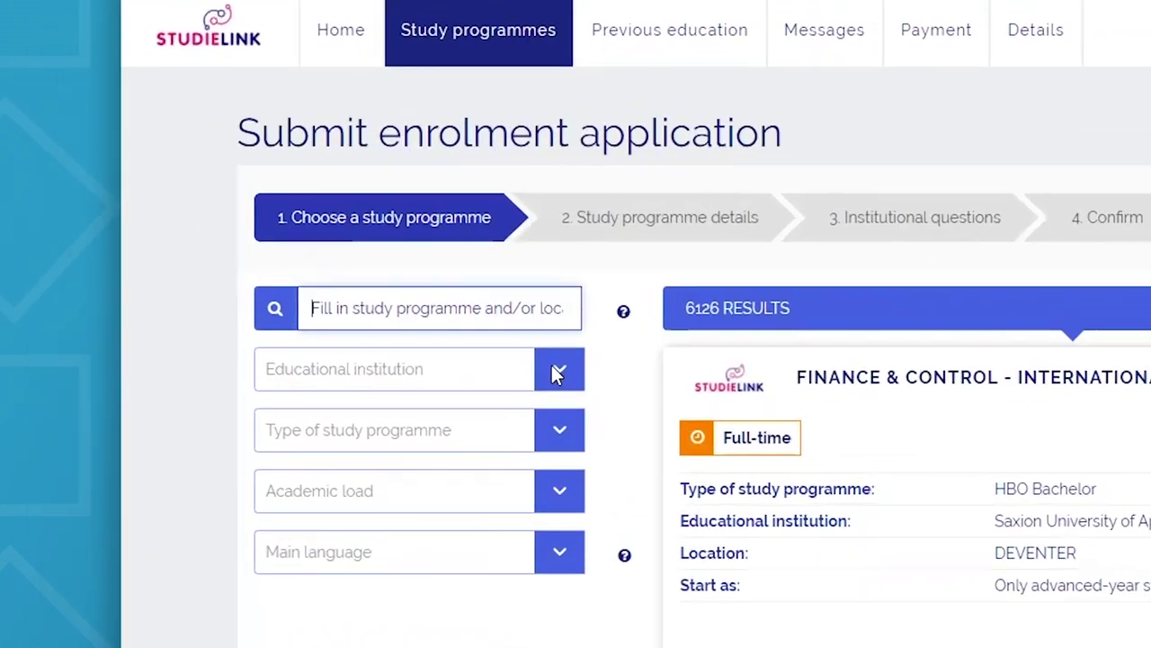
{"action": "left_click", "coordinate": [354, 391]}
{"action": "type", "text": "t"}
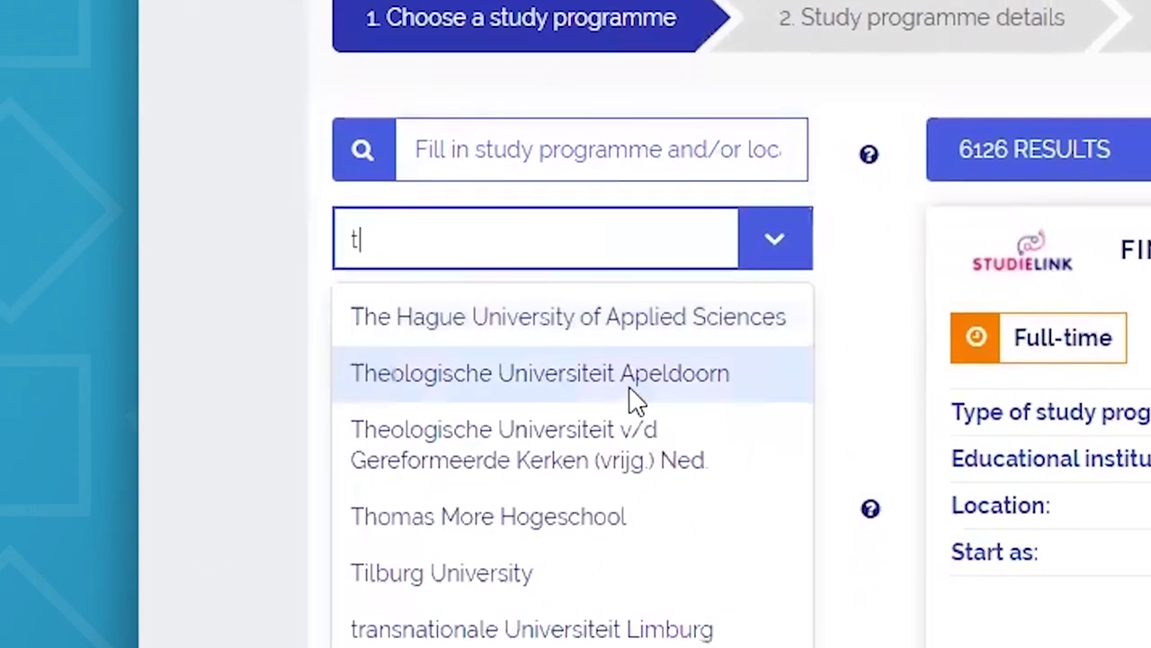
{"action": "left_click", "coordinate": [586, 573]}
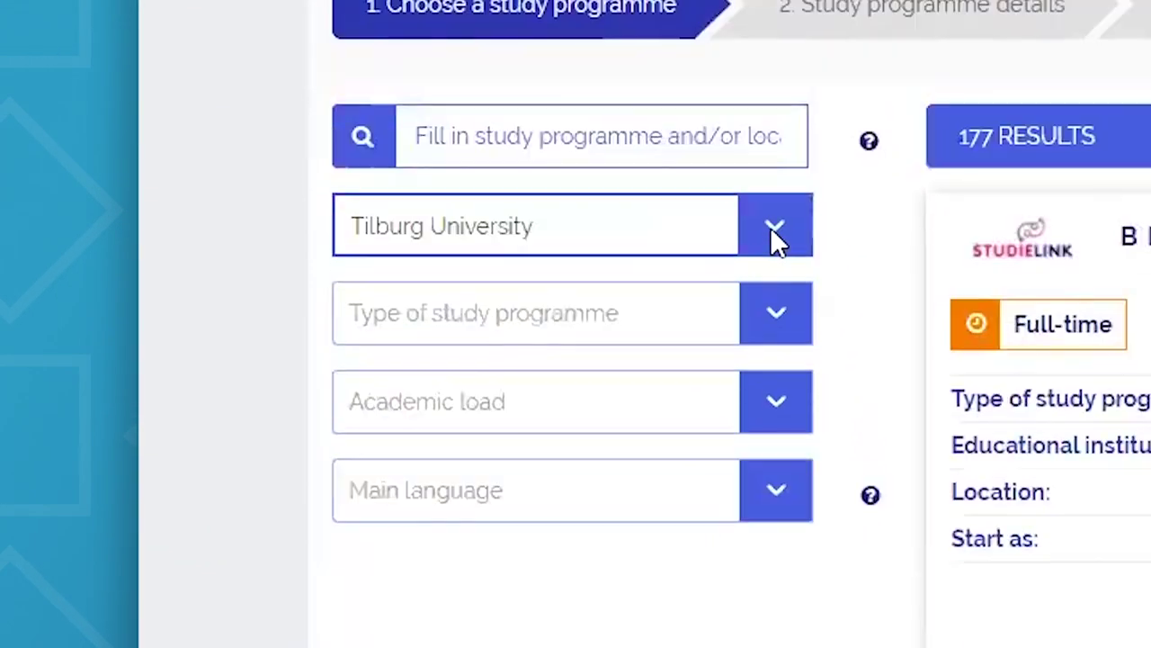
{"action": "left_click", "coordinate": [771, 308]}
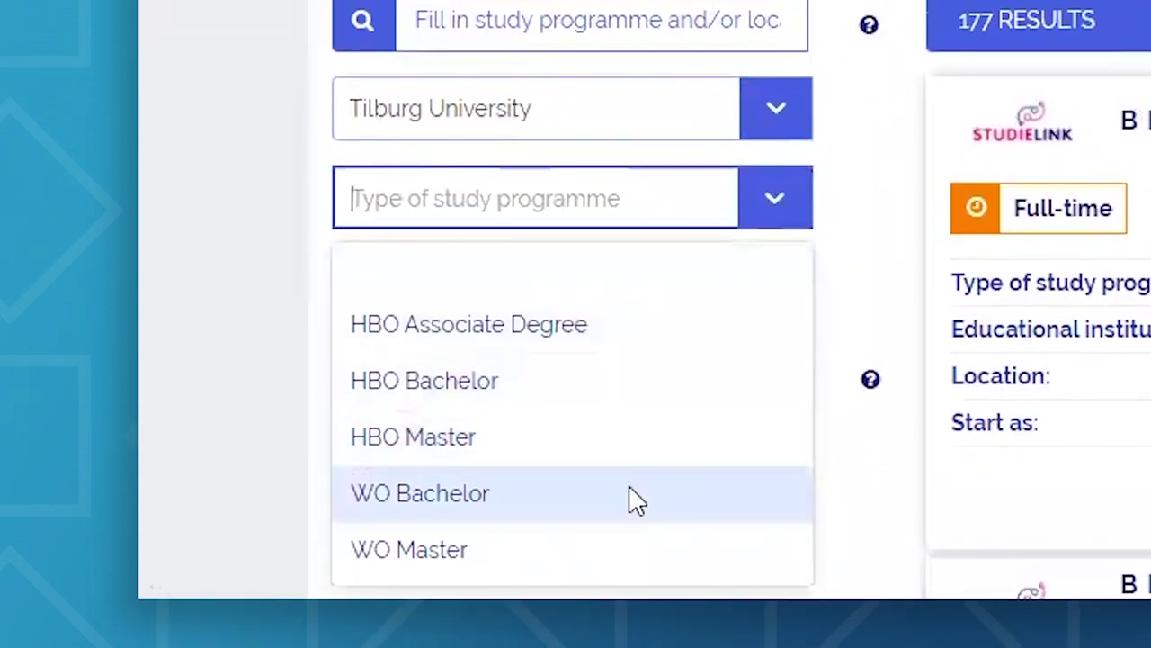
{"action": "left_click", "coordinate": [577, 502]}
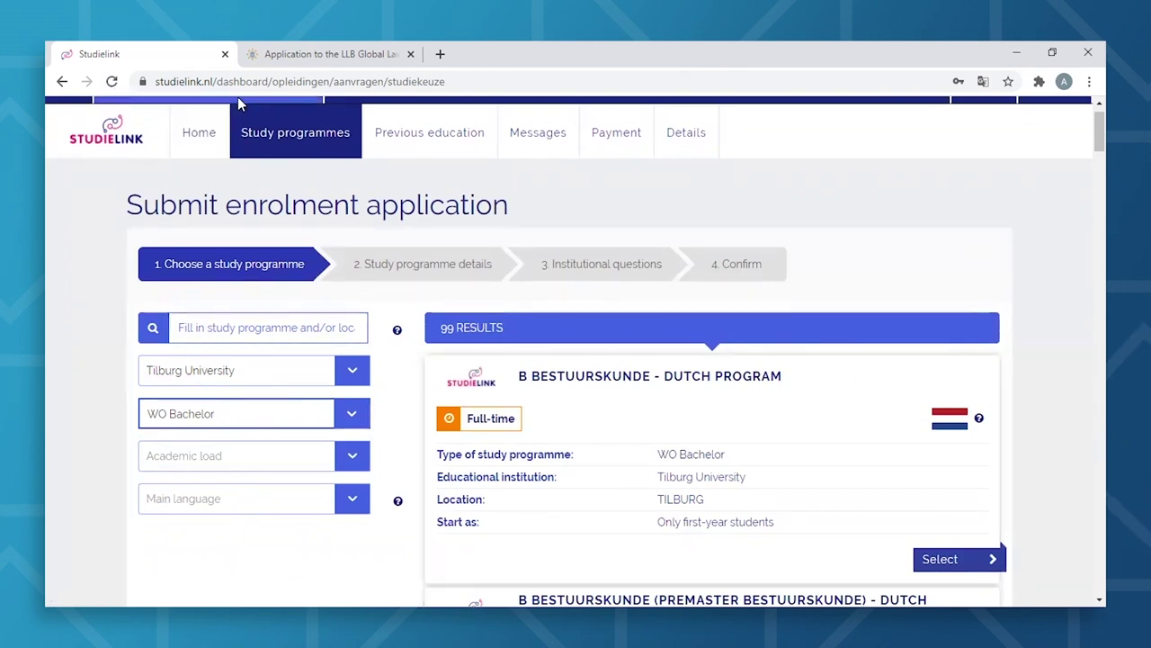
{"action": "left_click", "coordinate": [273, 61]}
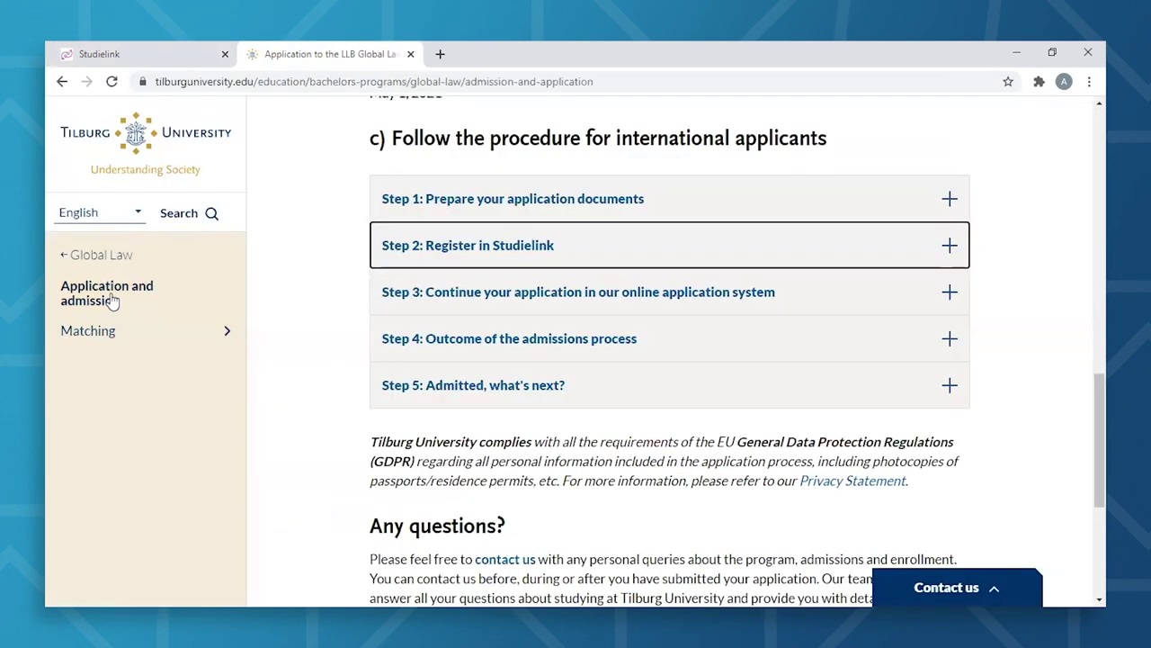
- Copy the programme name 'B Global Law' from Tilburg's Register in Studielink step
{"action": "left_click", "coordinate": [502, 250]}
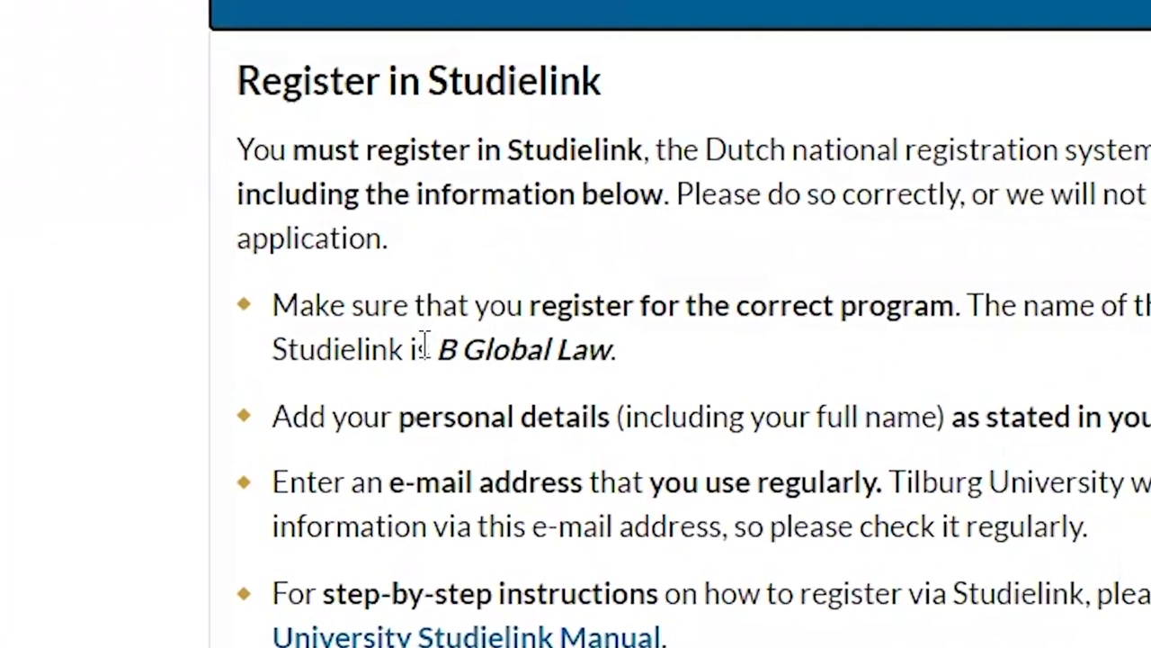
{"action": "left_click_drag", "start_coordinate": [430, 351], "coordinate": [627, 351]}
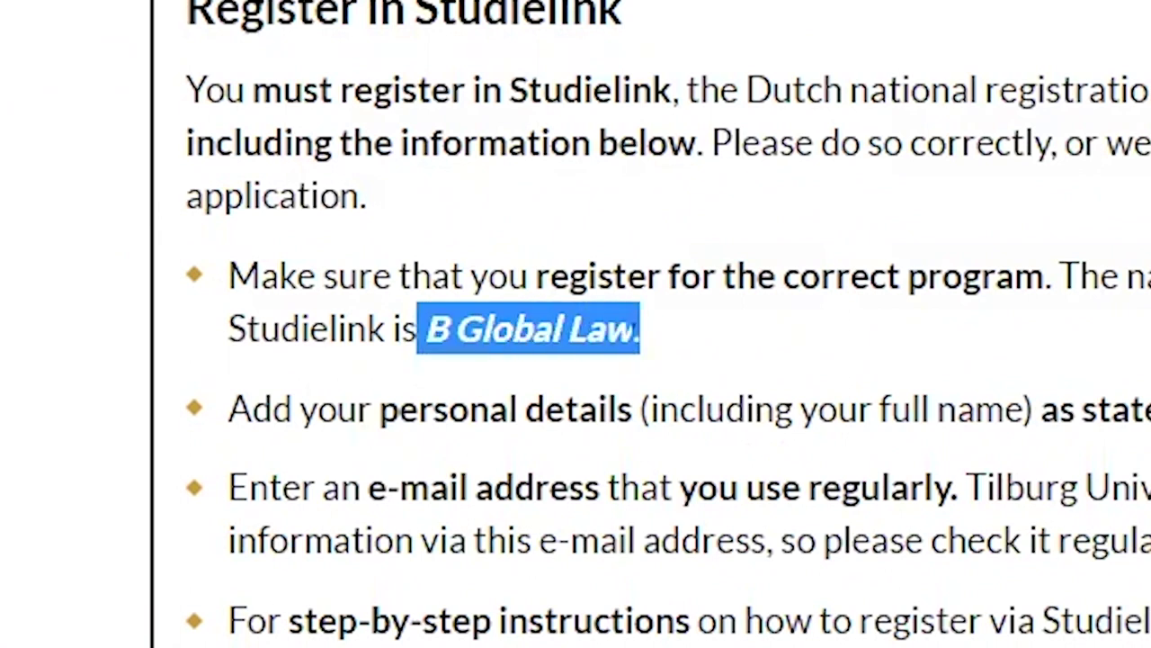
{"action": "left_click", "coordinate": [167, 56]}
{"action": "right_click", "coordinate": [207, 327]}
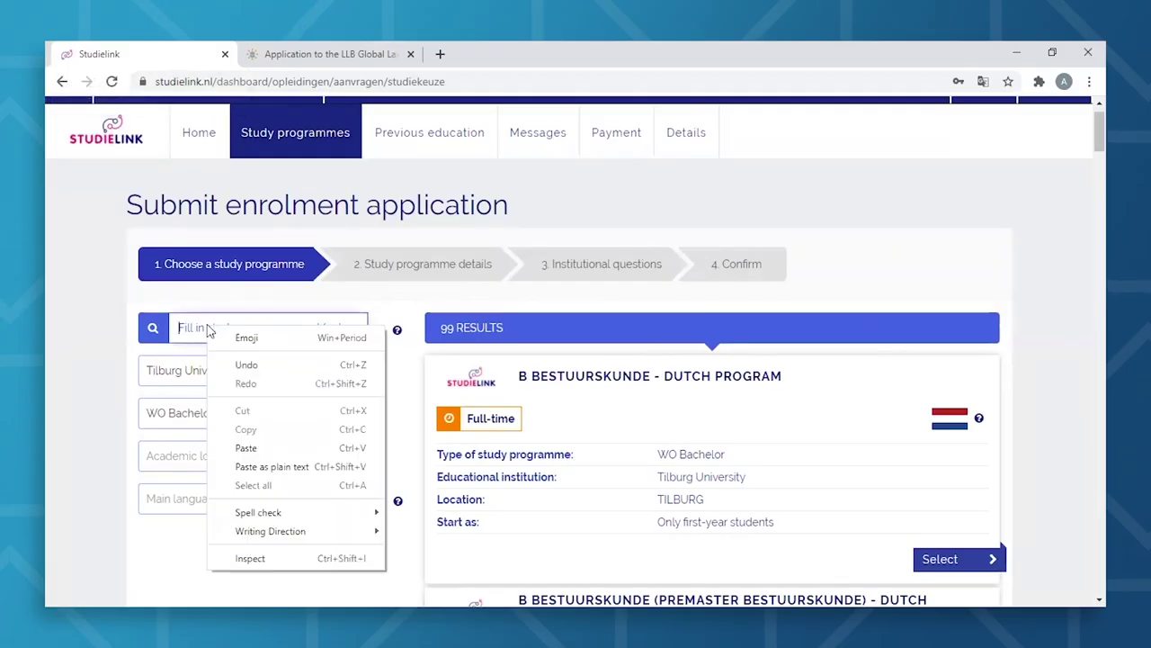
- Select B Global Law, set enrolment type Student, and acknowledge the foreign-education notice
{"action": "left_click", "coordinate": [263, 448]}
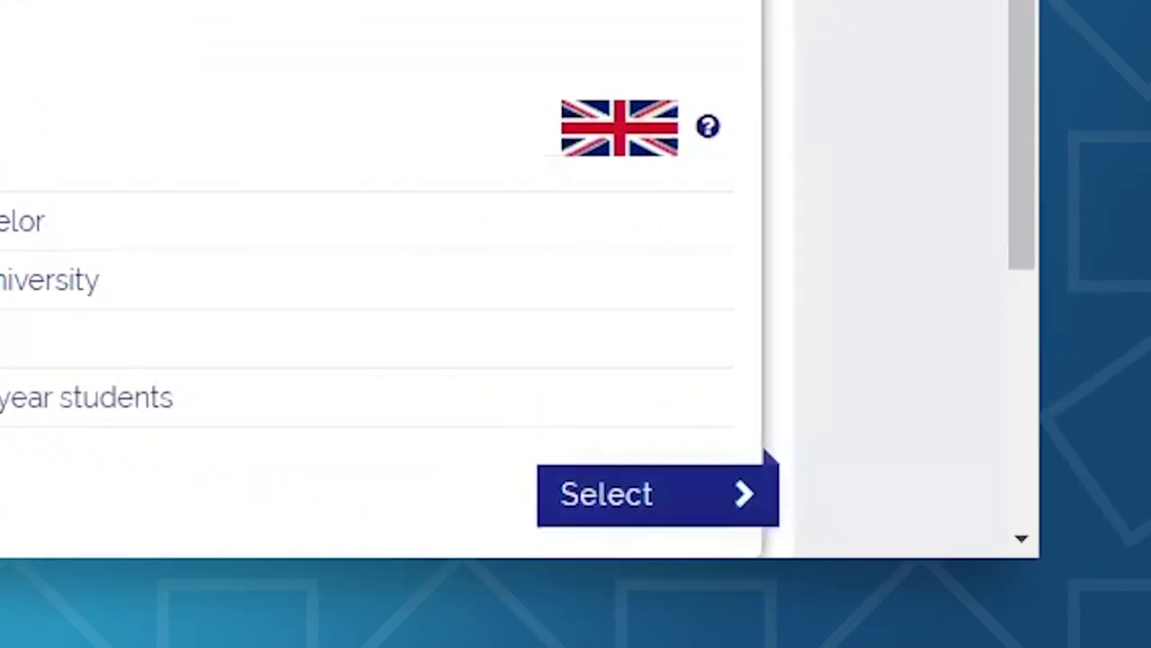
{"action": "left_click", "coordinate": [657, 494]}
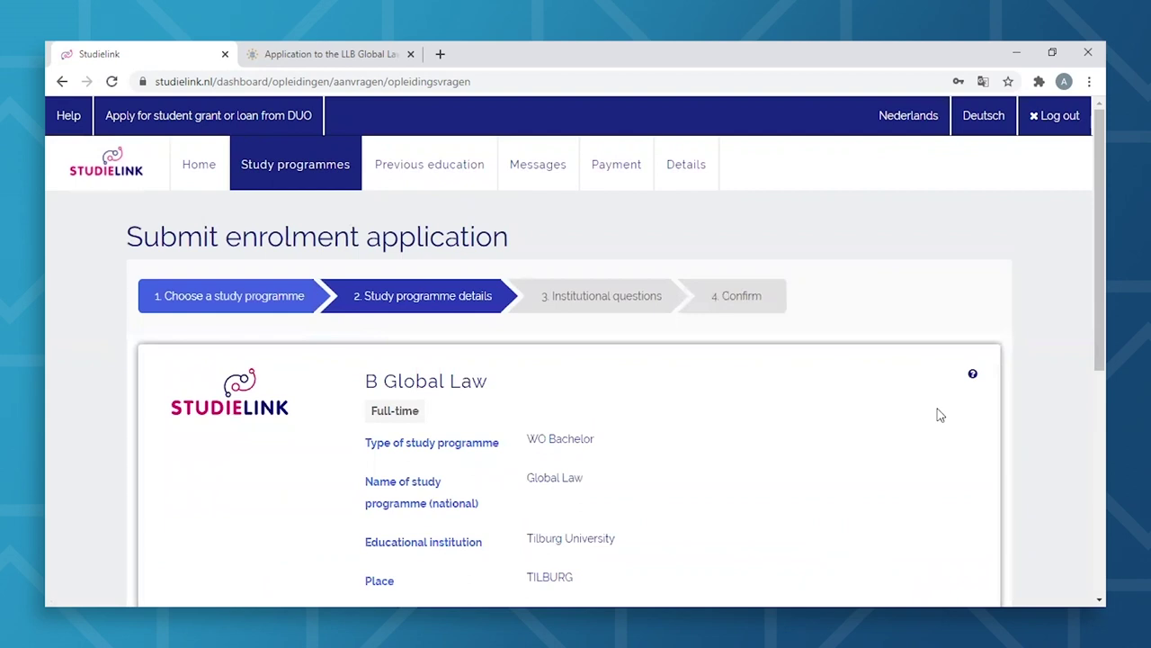
{"action": "scroll", "coordinate": [940, 415], "scroll_direction": "down", "scroll_amount": 4}
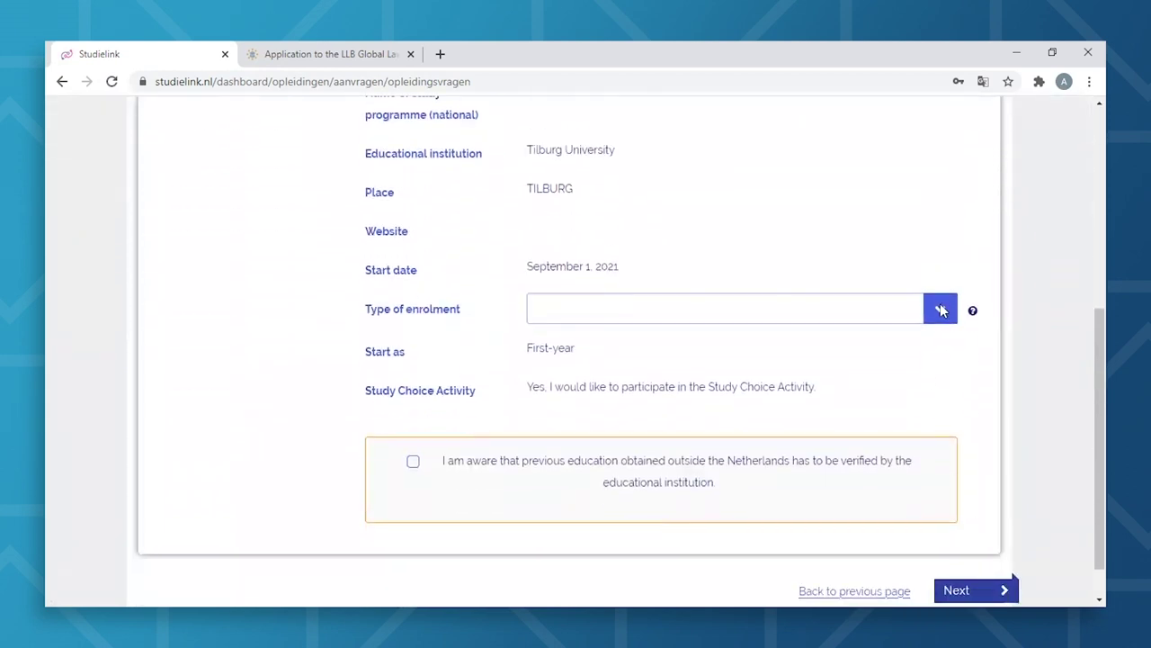
{"action": "left_click", "coordinate": [940, 310]}
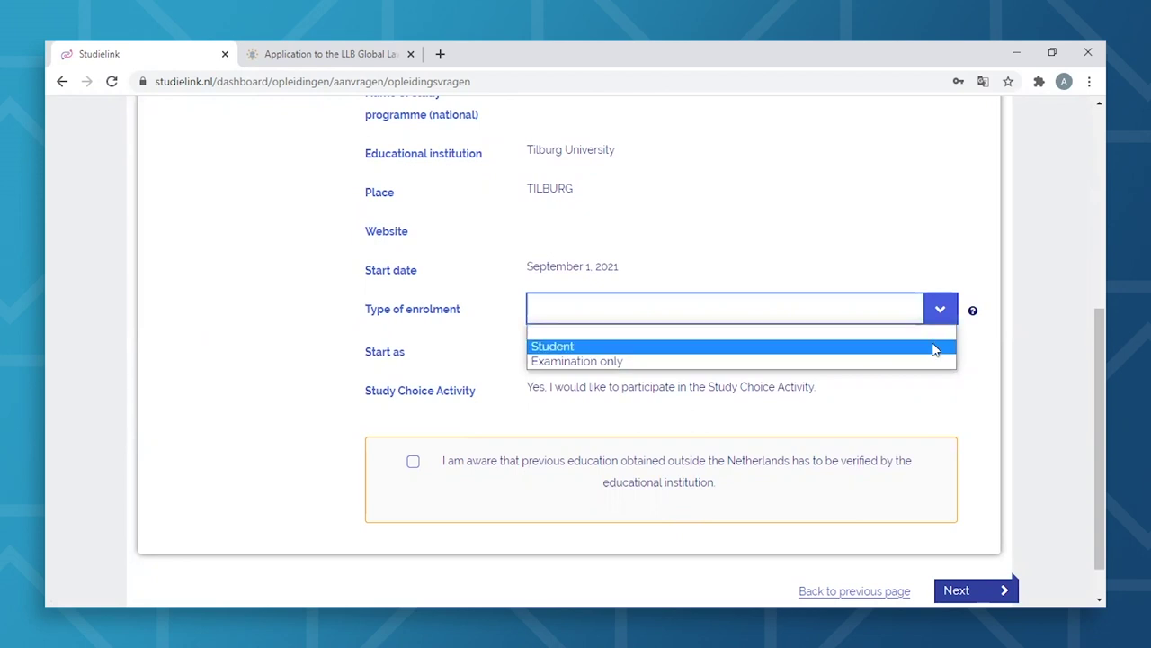
{"action": "left_click", "coordinate": [936, 347]}
{"action": "left_click", "coordinate": [466, 454]}
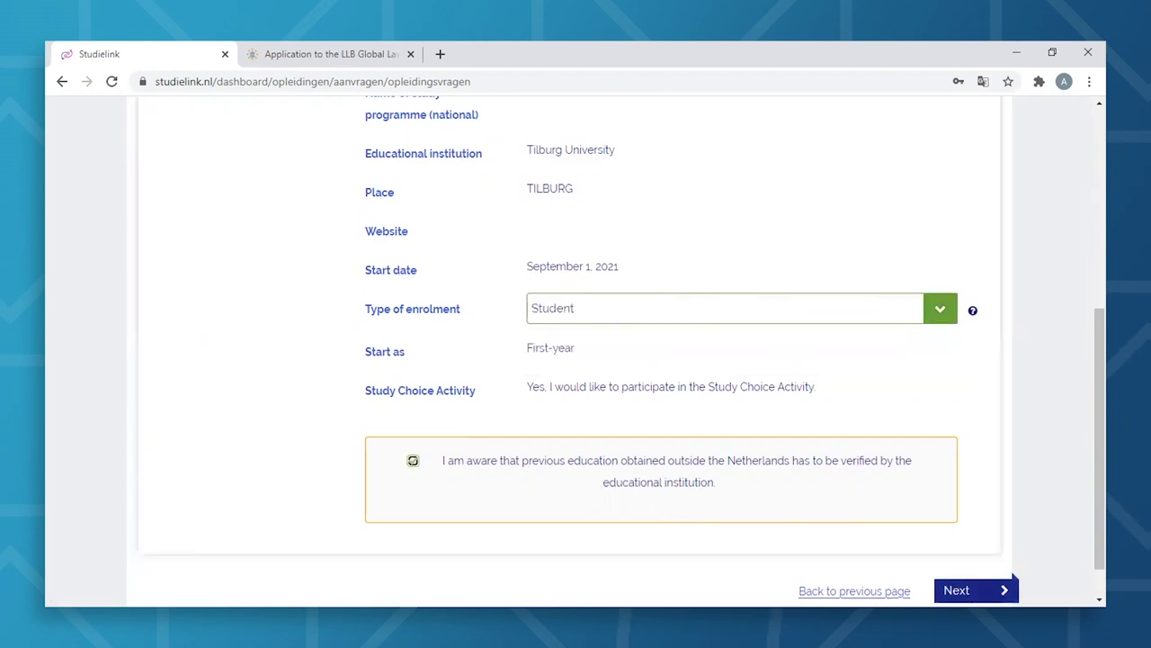
{"action": "left_click", "coordinate": [960, 591]}
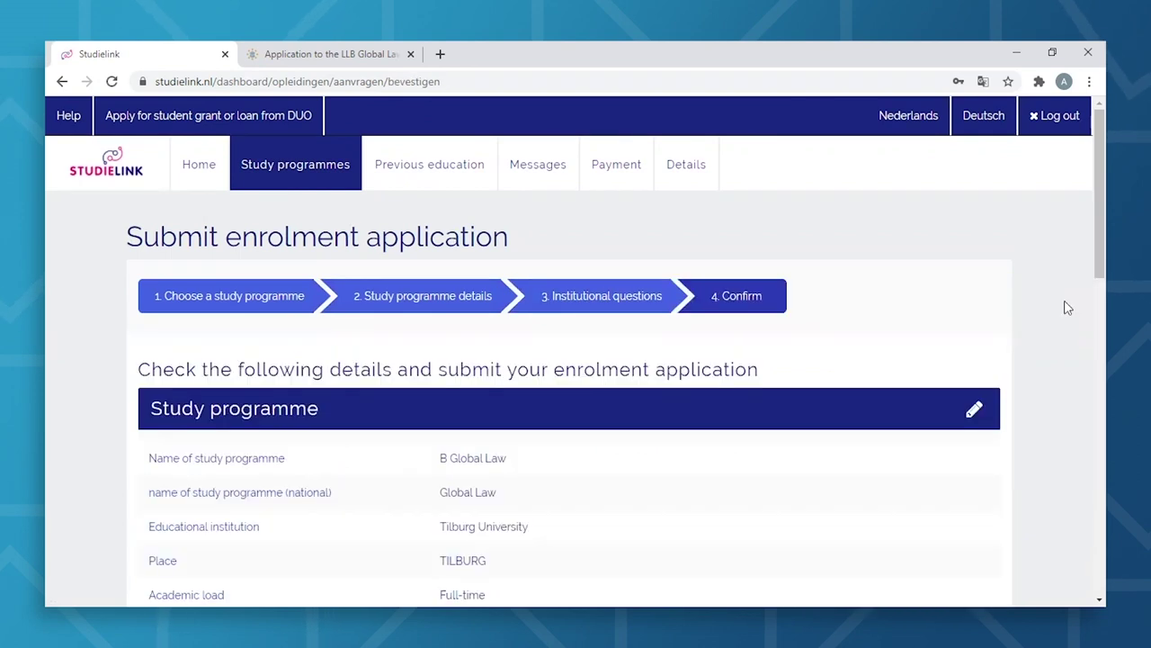
- Tick 'I have checked all the details' on the summary and submit the application
{"action": "scroll", "coordinate": [1067, 307], "scroll_direction": "down", "scroll_amount": 5}
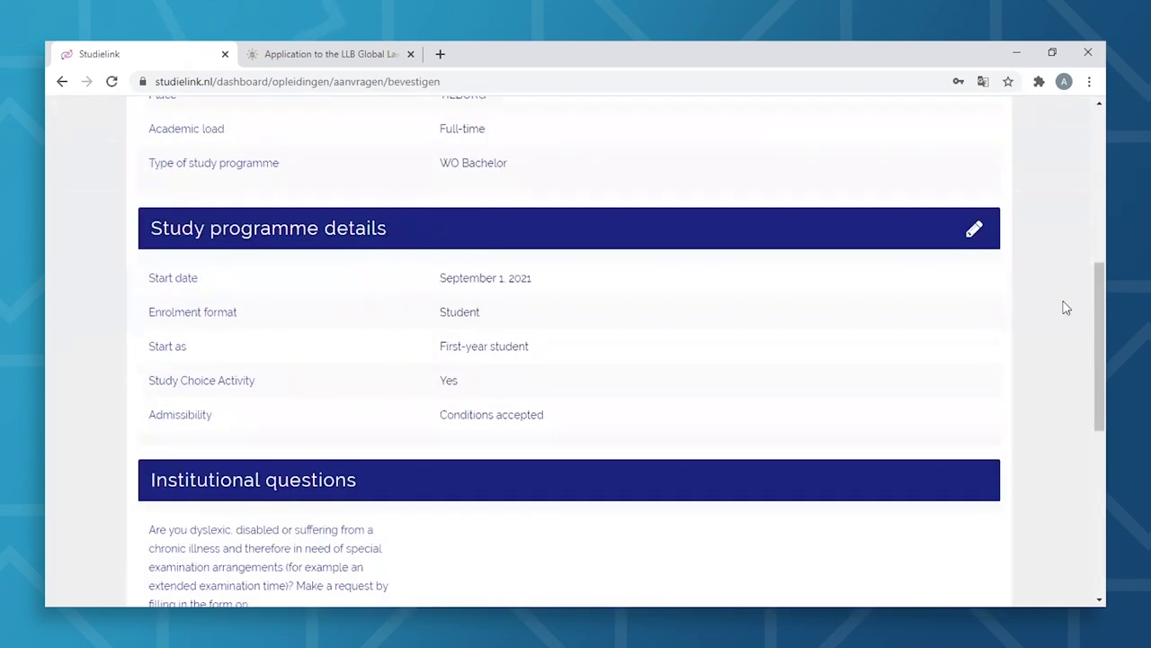
{"action": "scroll", "coordinate": [1066, 308], "scroll_direction": "down", "scroll_amount": 2}
{"action": "scroll", "coordinate": [1067, 308], "scroll_direction": "down", "scroll_amount": 2}
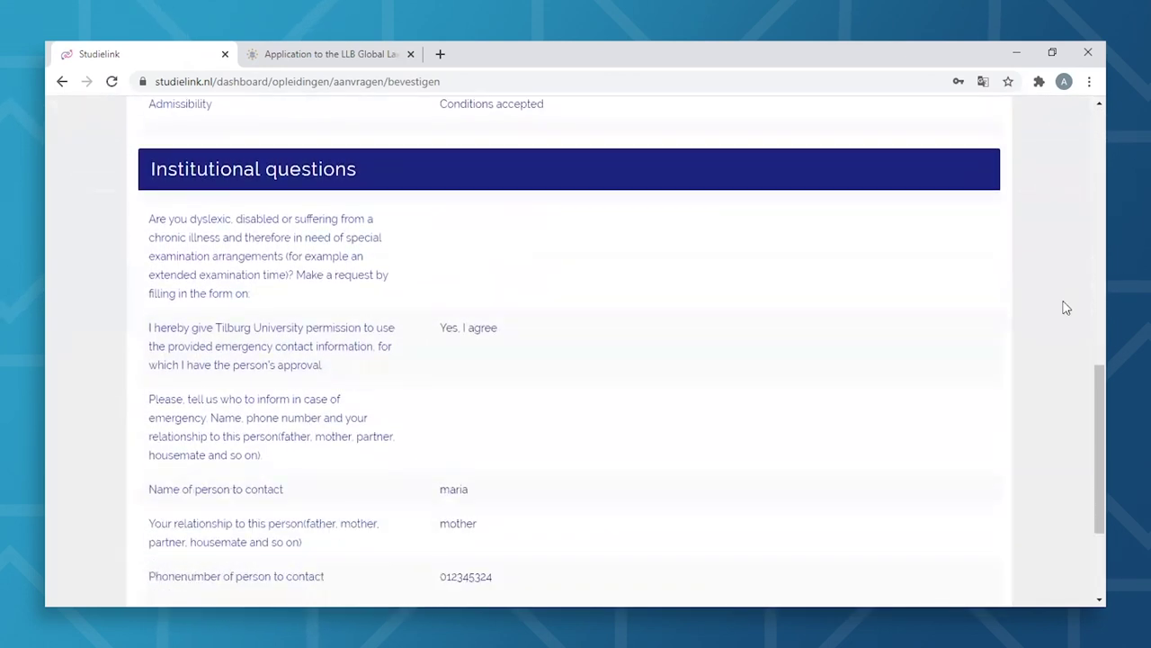
{"action": "scroll", "coordinate": [1066, 308], "scroll_direction": "down", "scroll_amount": 2}
{"action": "left_click", "coordinate": [147, 454]}
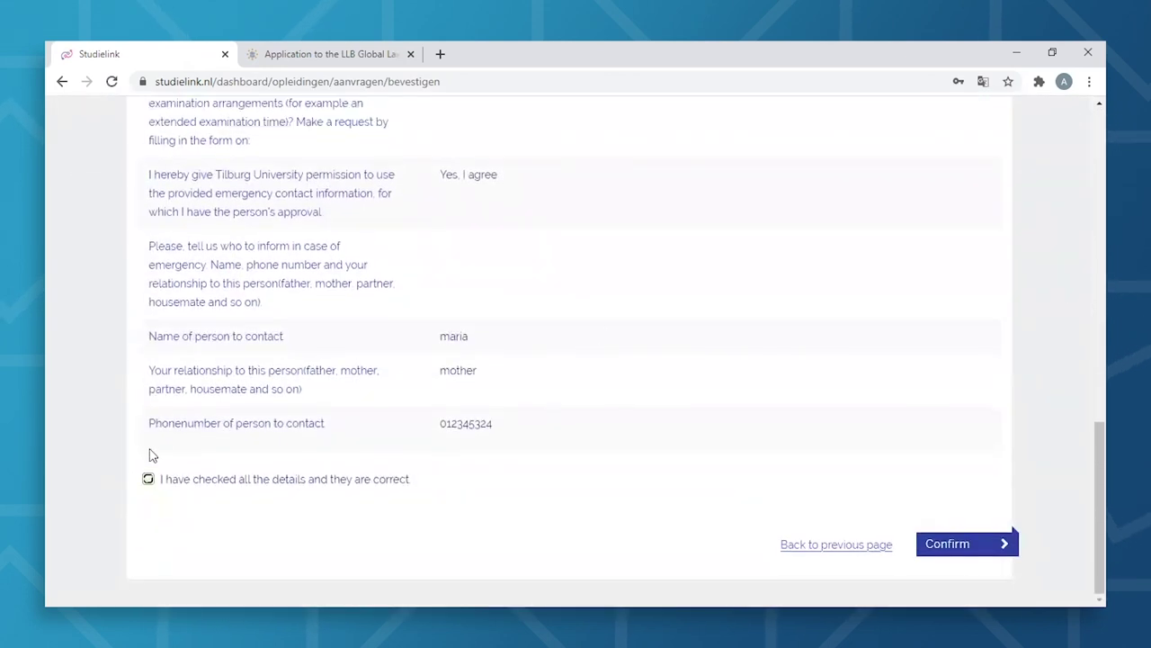
{"action": "left_click", "coordinate": [964, 544]}
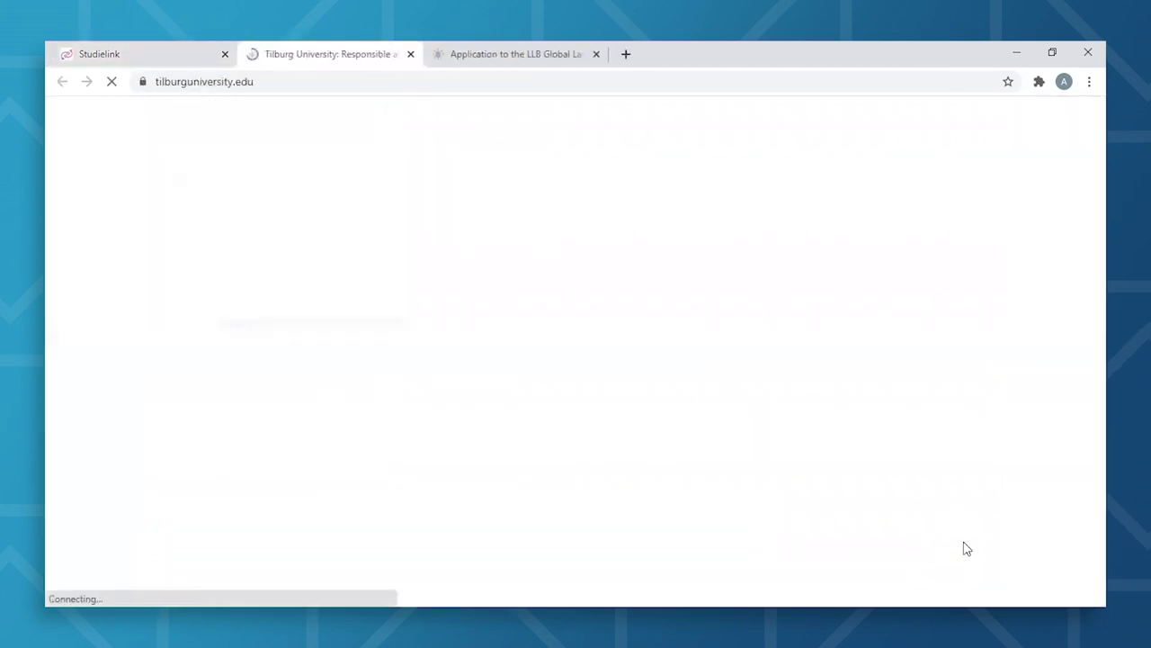